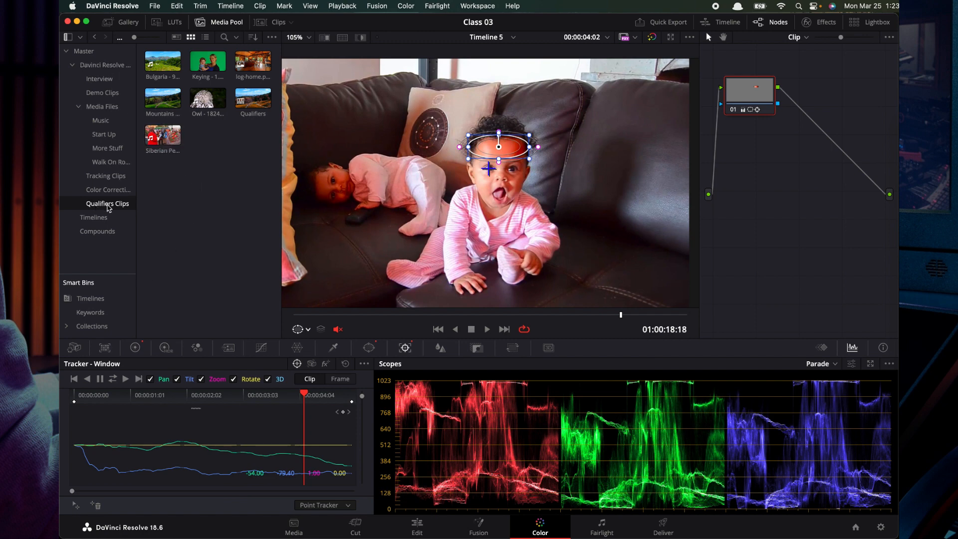
Create a new timeline from the Bulgaria clip in the Qualifiers Clips bin, keeping the default timeline settings
click(168, 80)
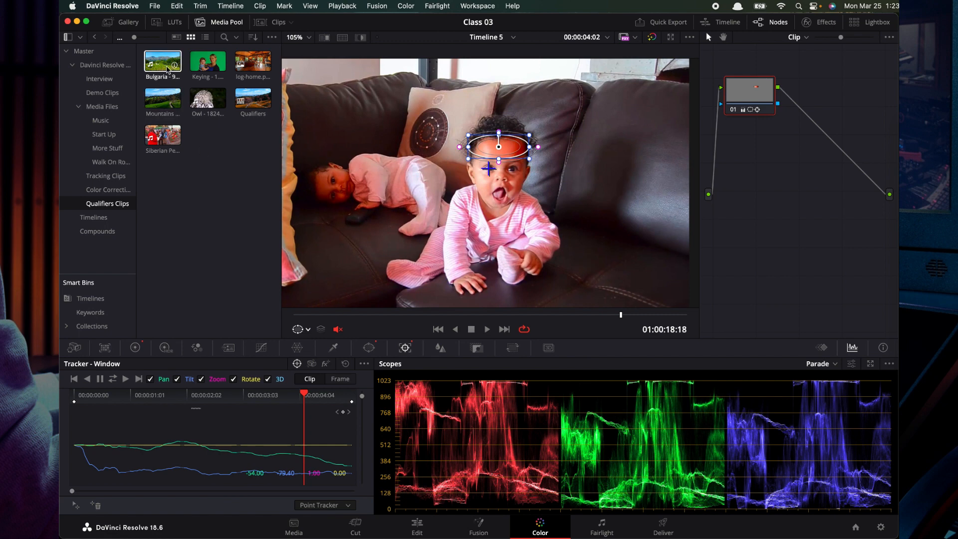
right_click(205, 150)
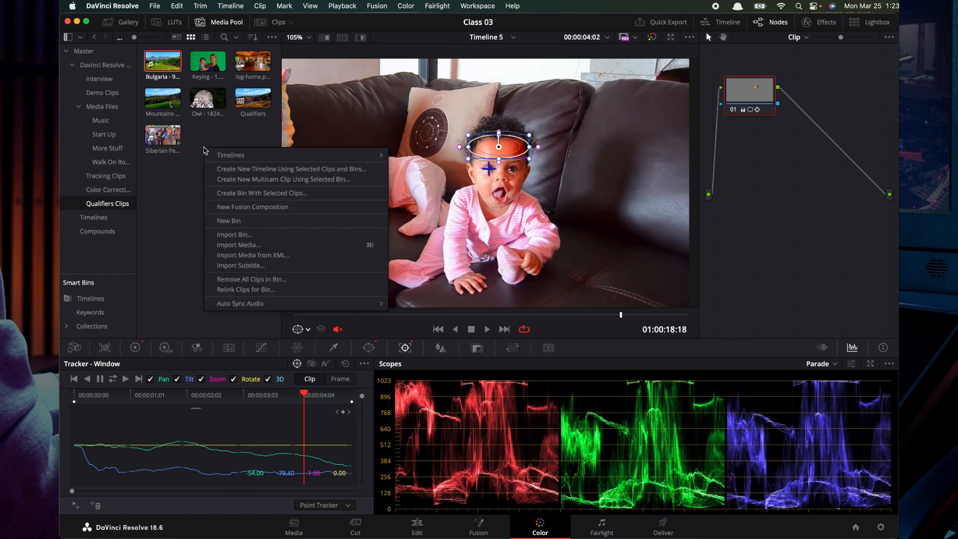
click(226, 169)
click(588, 309)
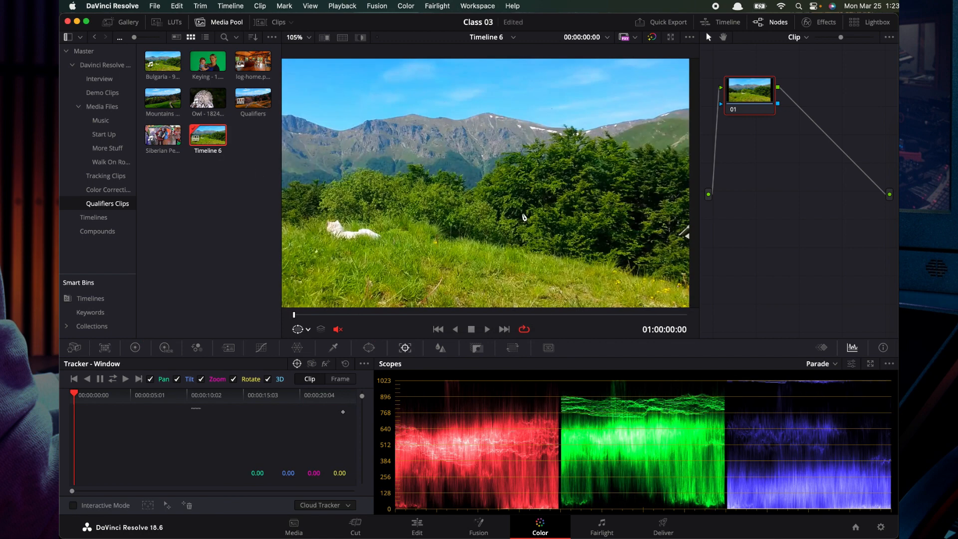
Open the Blur controls for the clip, look through the Sharpen and Mist modes, and return to Blur mode
click(441, 349)
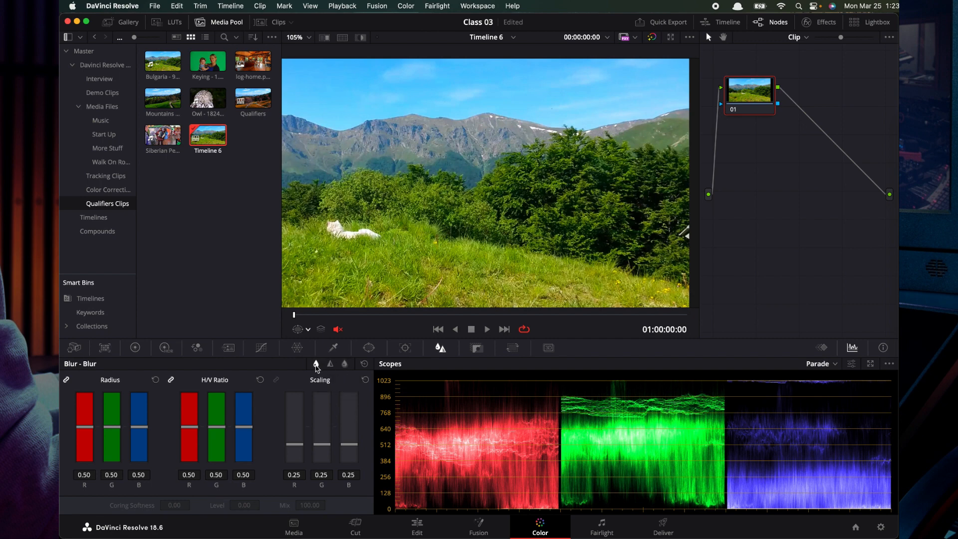
click(331, 363)
click(344, 363)
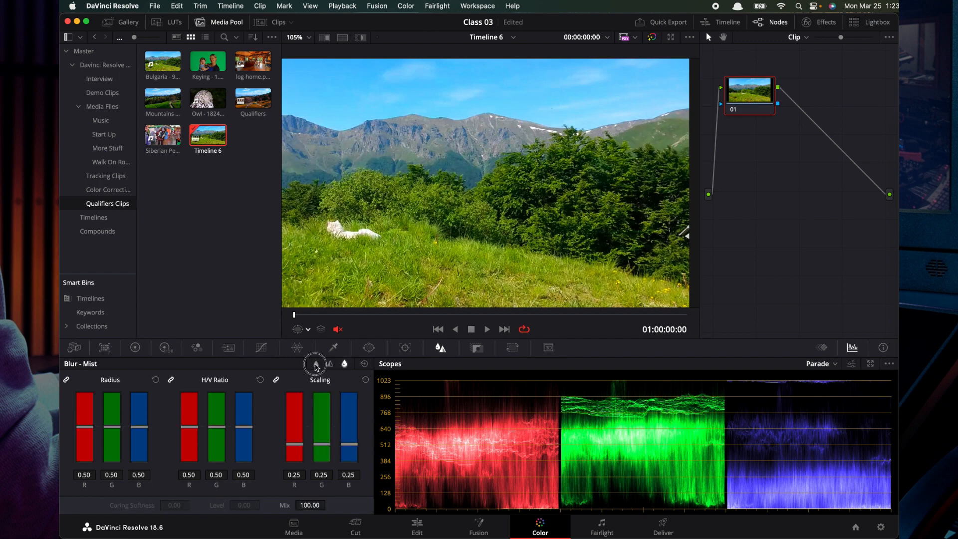
click(316, 363)
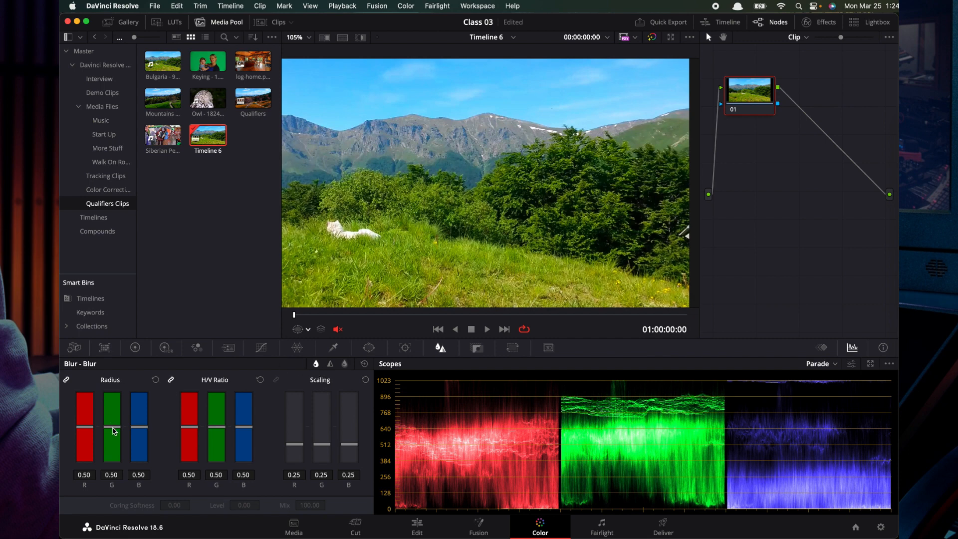
Unlink the blur radius channels, try red 0.10, green 0.67 and blue 0.82, and reset the radius
mouse_move(114, 430)
mouse_down()
mouse_move(115, 411)
mouse_move(116, 467)
mouse_move(107, 439)
mouse_move(114, 432)
mouse_up()
click(66, 380)
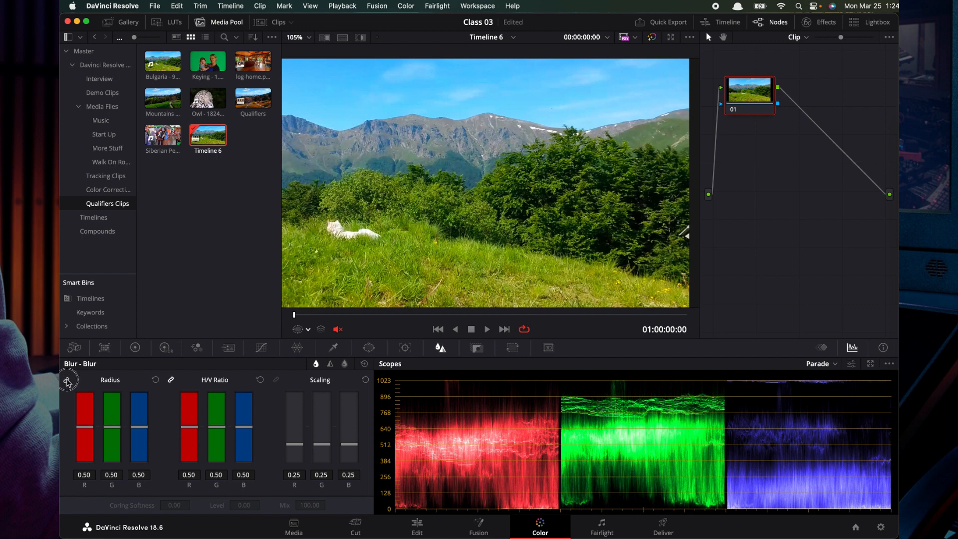
click(115, 430)
drag(85, 427, 84, 460)
drag(116, 430, 116, 416)
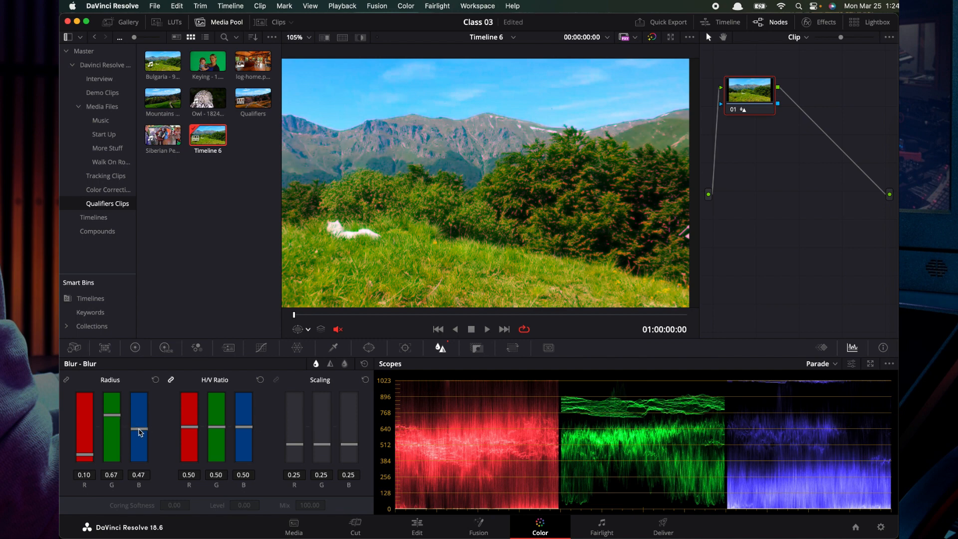
drag(139, 427, 143, 405)
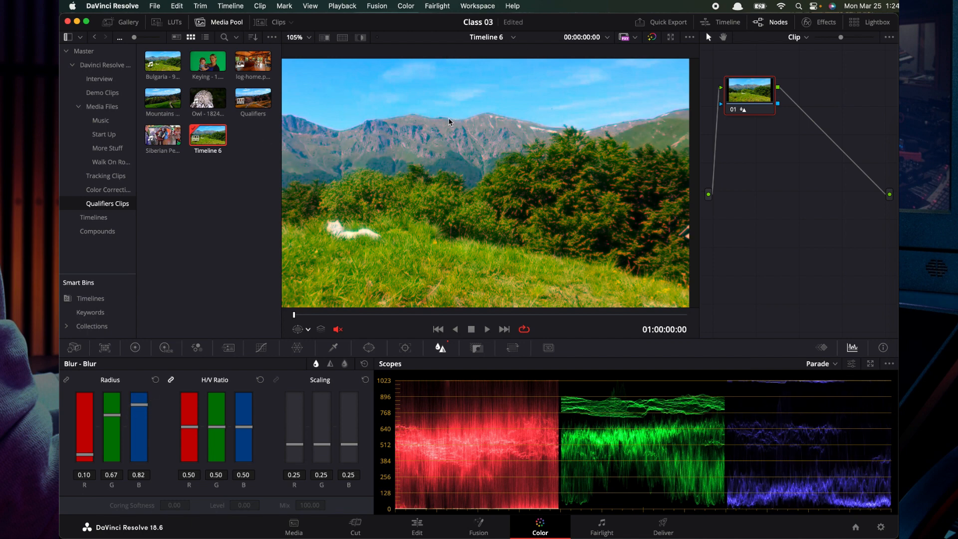
click(156, 381)
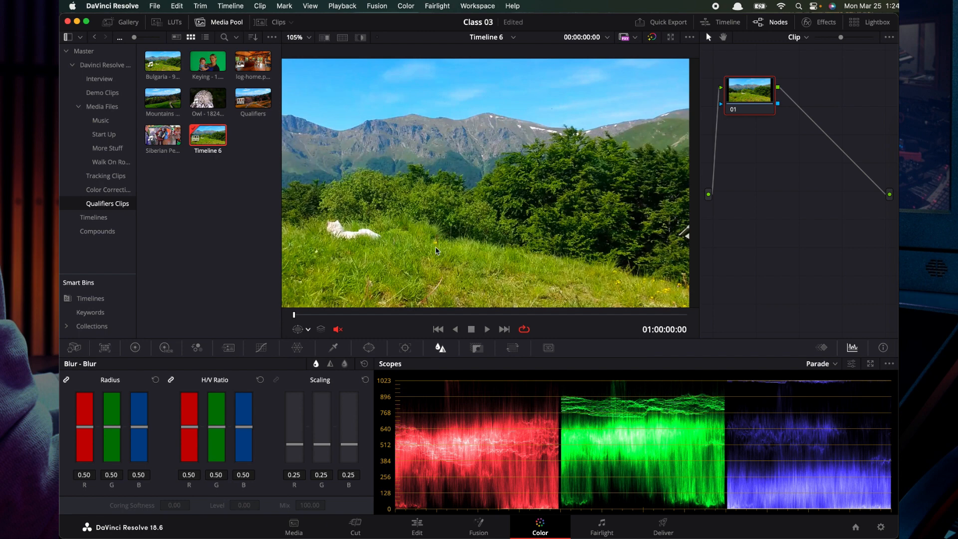
Raise the linked blur radius to 1.06 and compare H/V ratios of 1.00 and 0.00 on the trees
scroll(512, 188, up, 8)
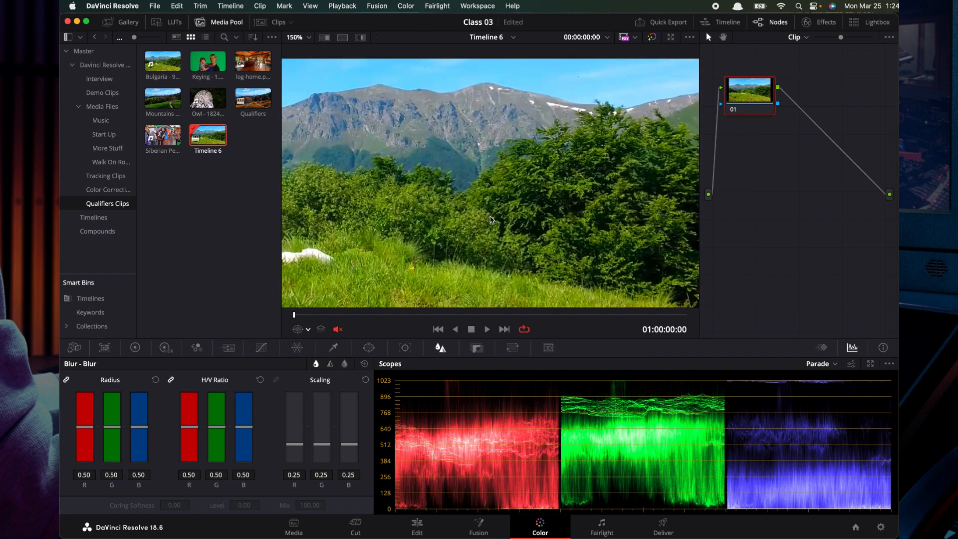
scroll(490, 220, up, 6)
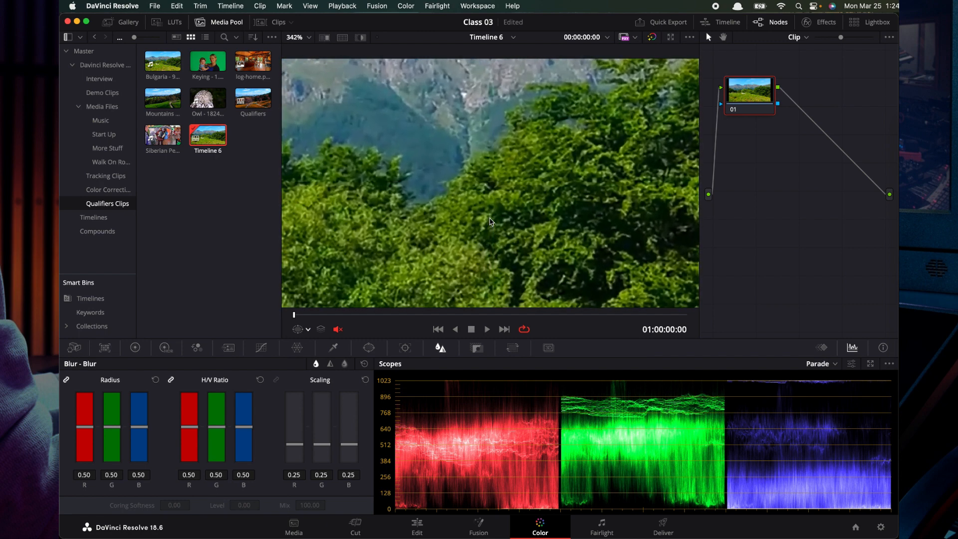
drag(111, 427, 115, 382)
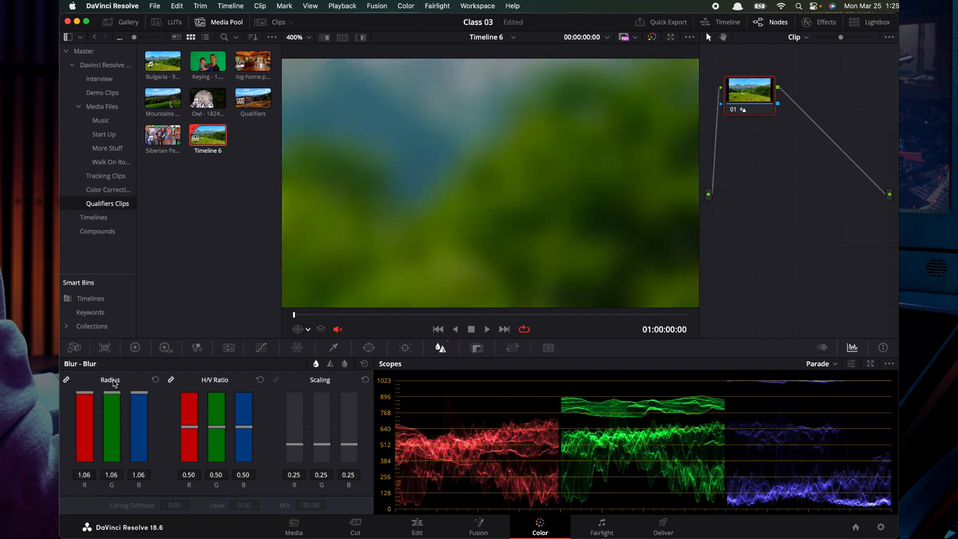
drag(221, 430, 215, 387)
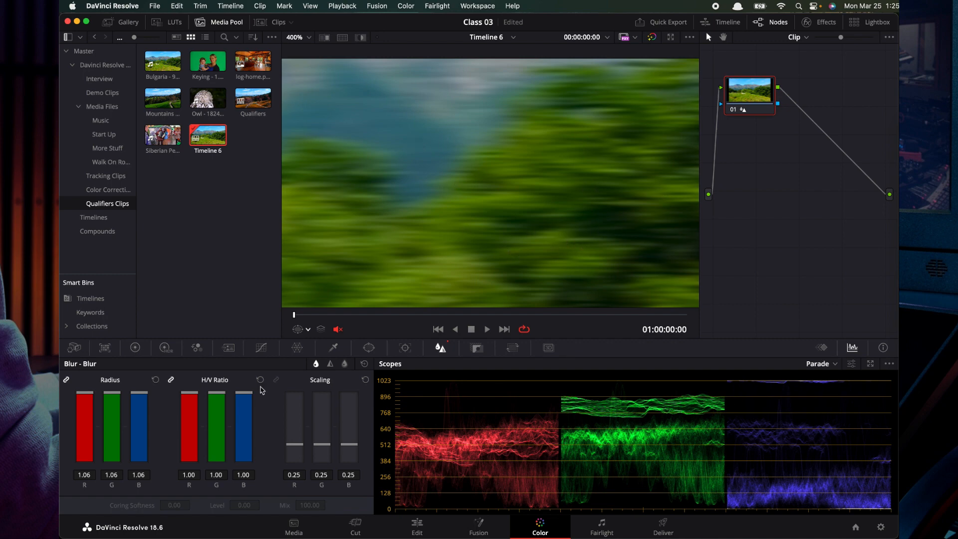
drag(216, 393, 221, 460)
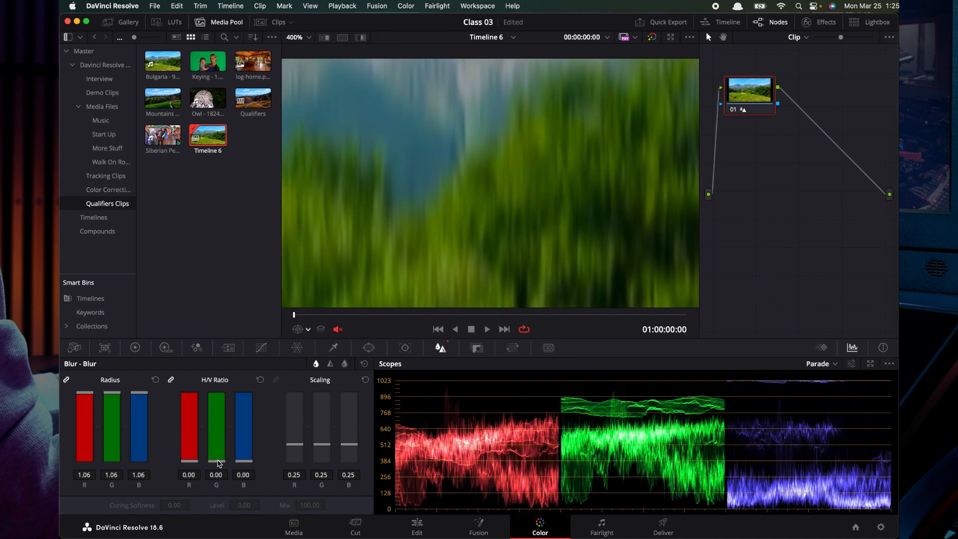
Try unlinked H/V ratios of 0.00 red, 1.00 green and 0.42 blue, and reset both ratio and radius
drag(222, 461, 217, 375)
click(172, 381)
drag(194, 433, 188, 474)
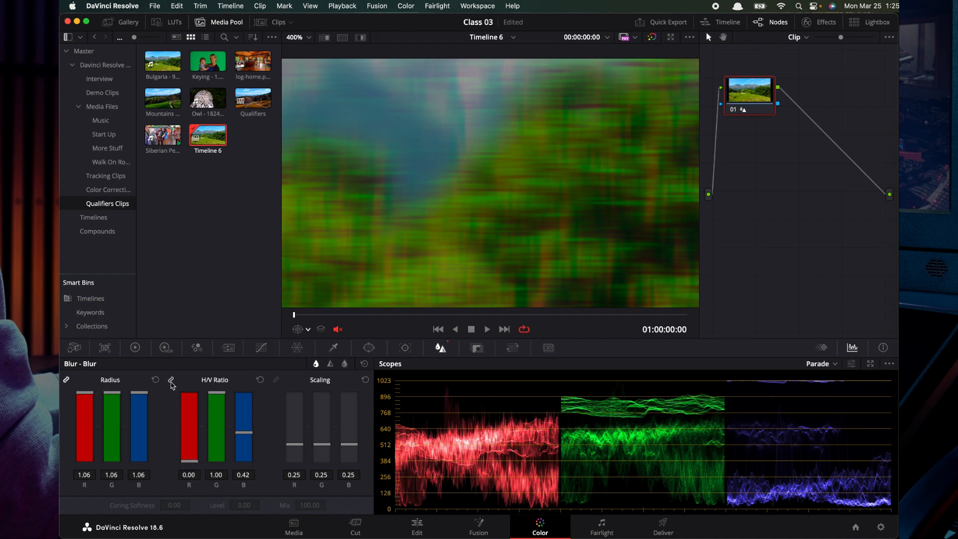
click(261, 381)
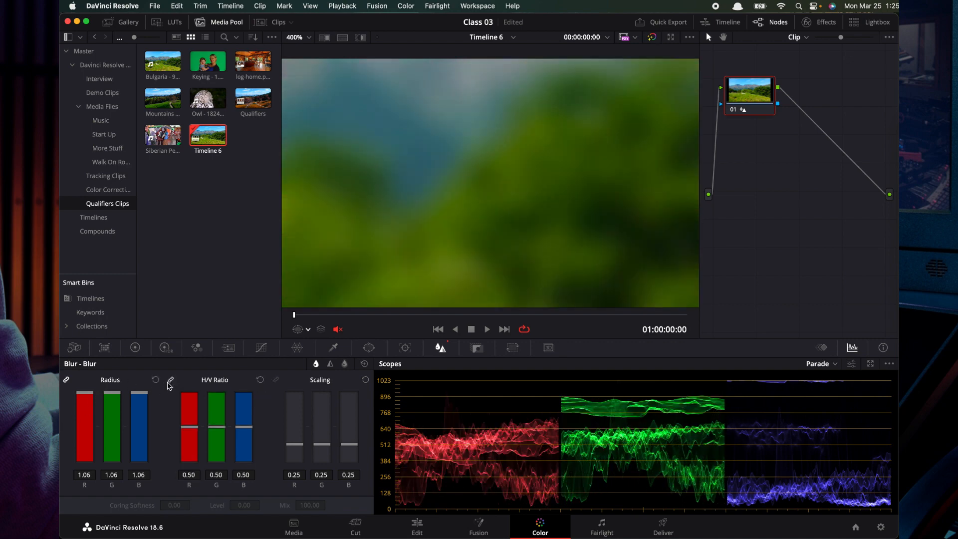
click(155, 380)
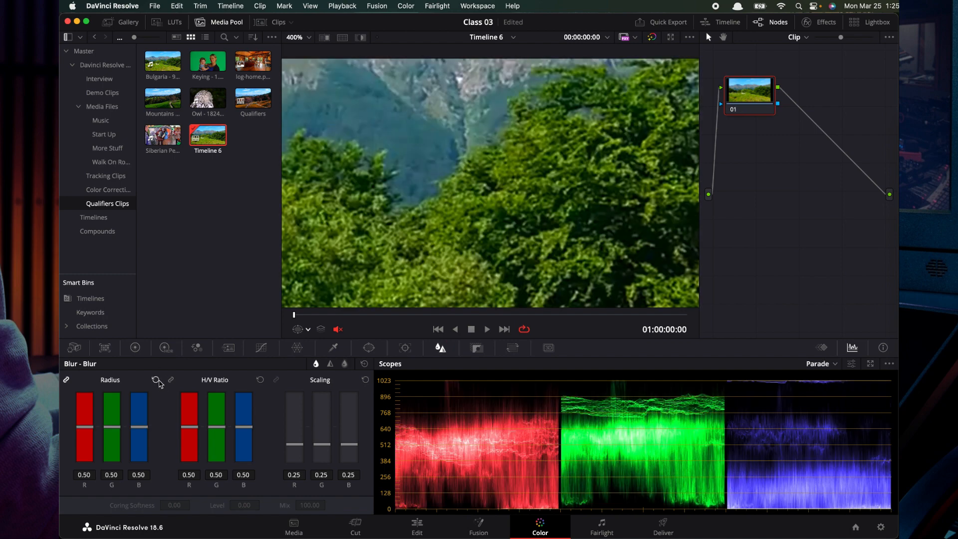
Switch to Sharpen mode and lower the linked radius to 0.00 to sharpen the trees
click(329, 363)
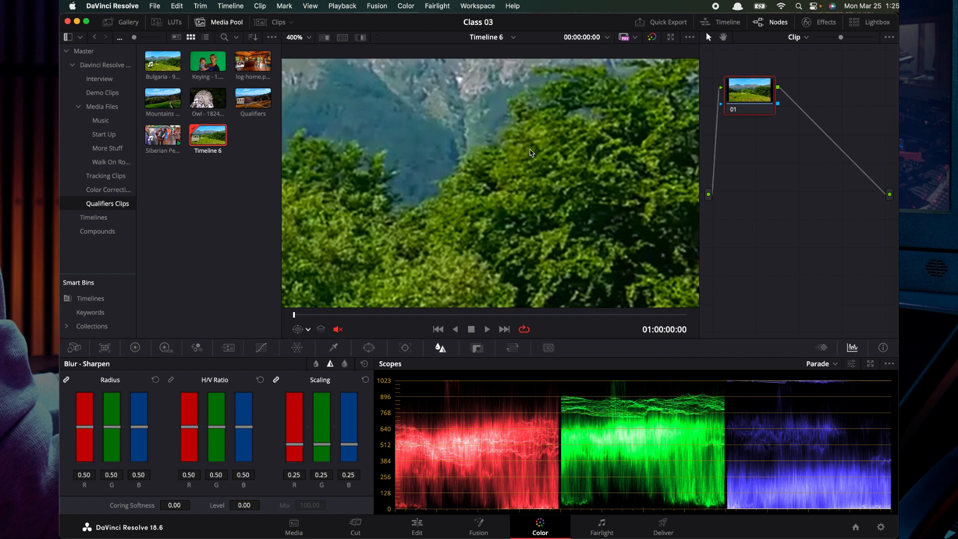
scroll(370, 249, down, 1)
drag(110, 435, 112, 467)
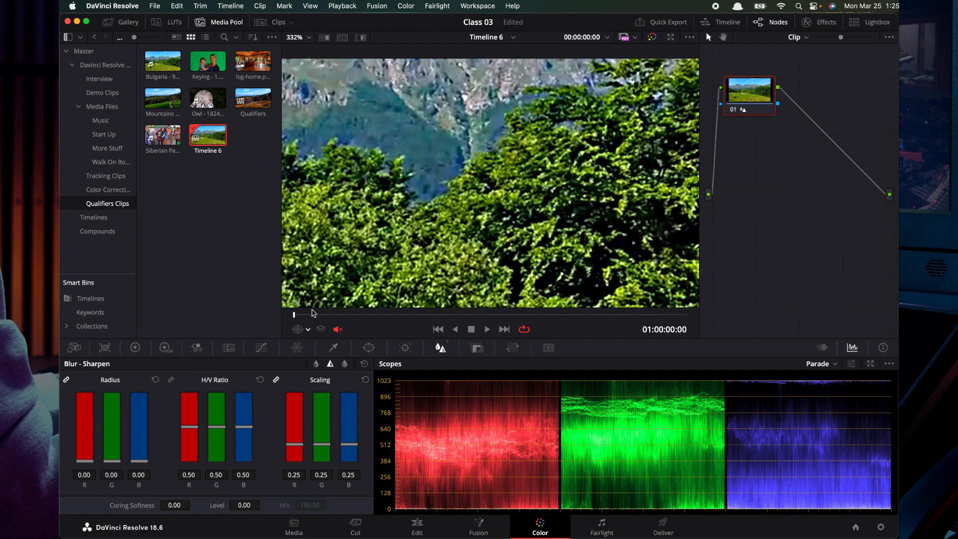
drag(356, 122, 308, 124)
Try an unlinked red sharpen radius of 0.29 and a green H/V ratio of 0.00, and reset the sharpening values
click(66, 380)
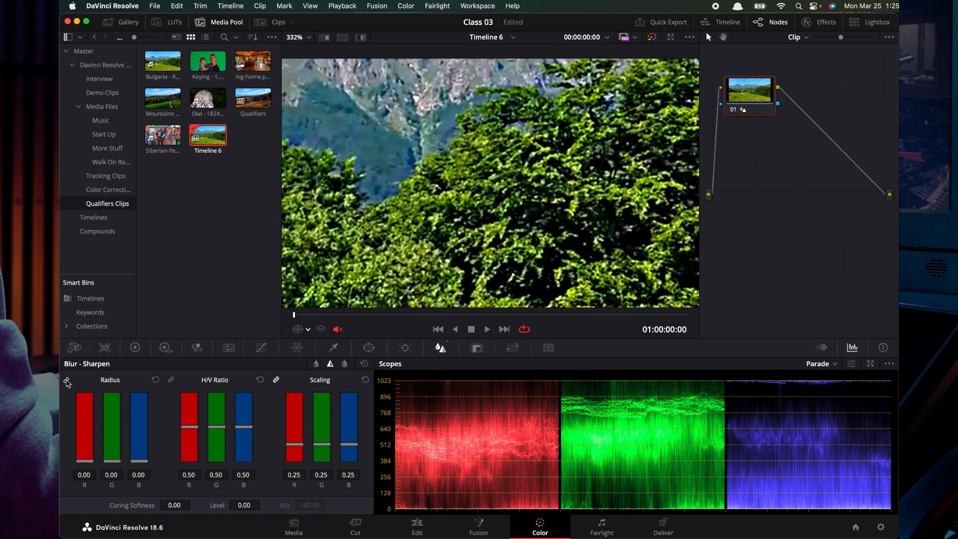
drag(87, 461, 84, 440)
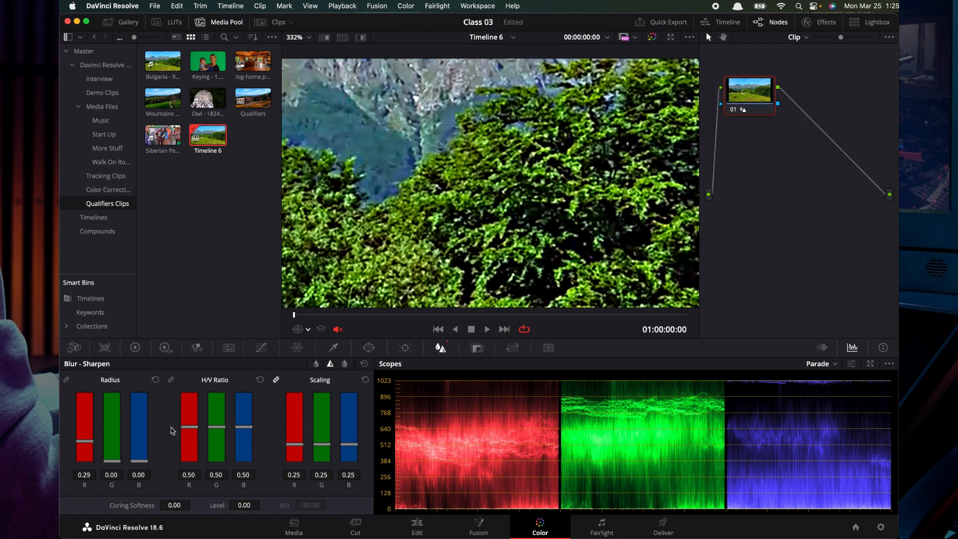
double_click(80, 447)
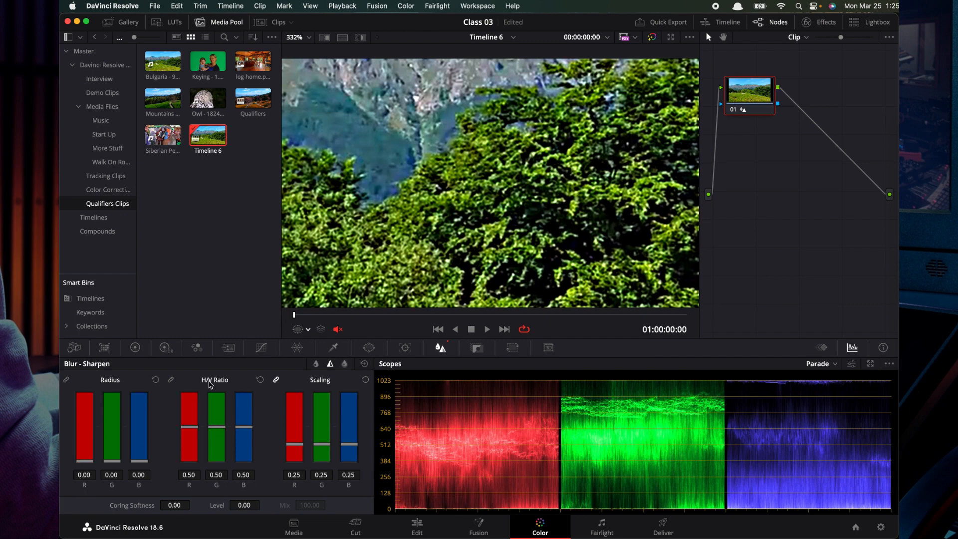
drag(217, 430, 213, 469)
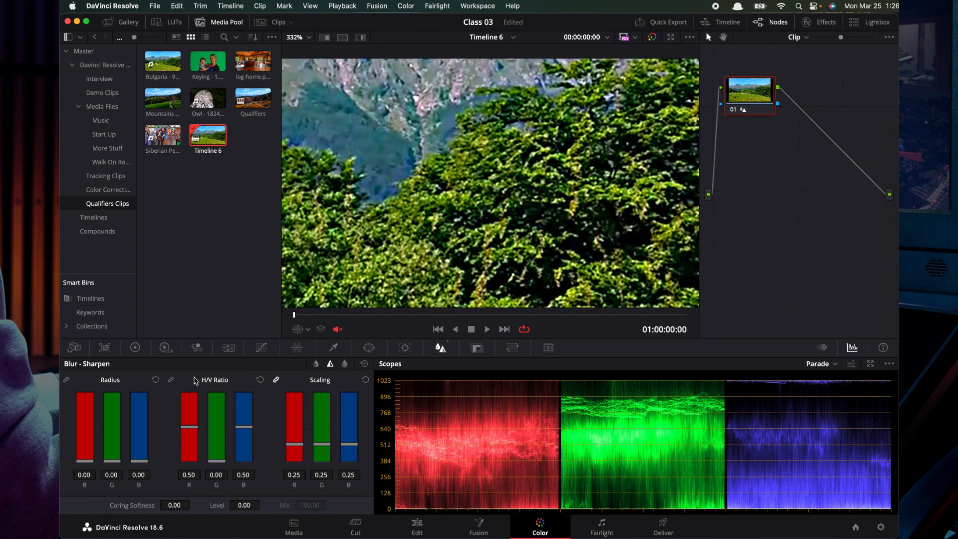
click(155, 380)
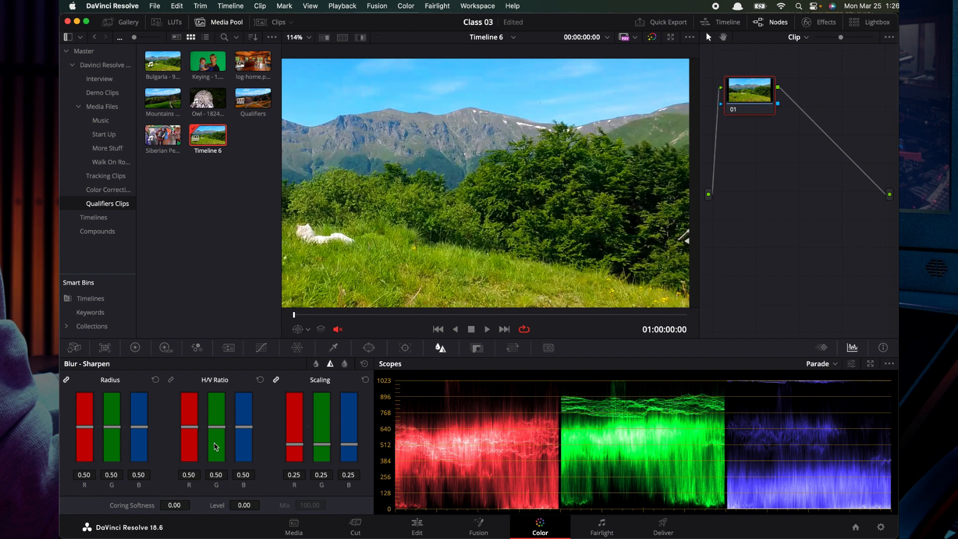
Sharpen the whole image with a linked radius of 0.00 and a scaling of 1.00
drag(111, 427, 114, 469)
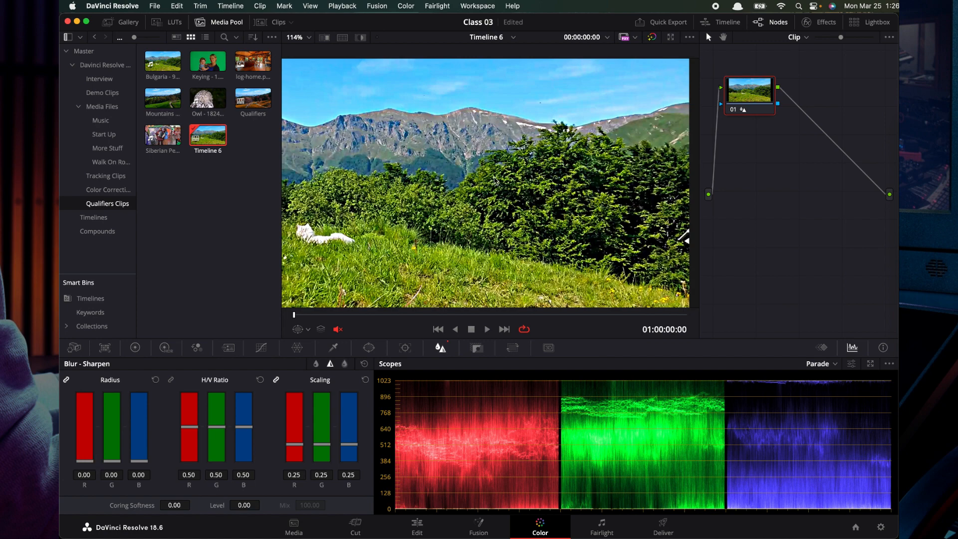
scroll(494, 181, up, 5)
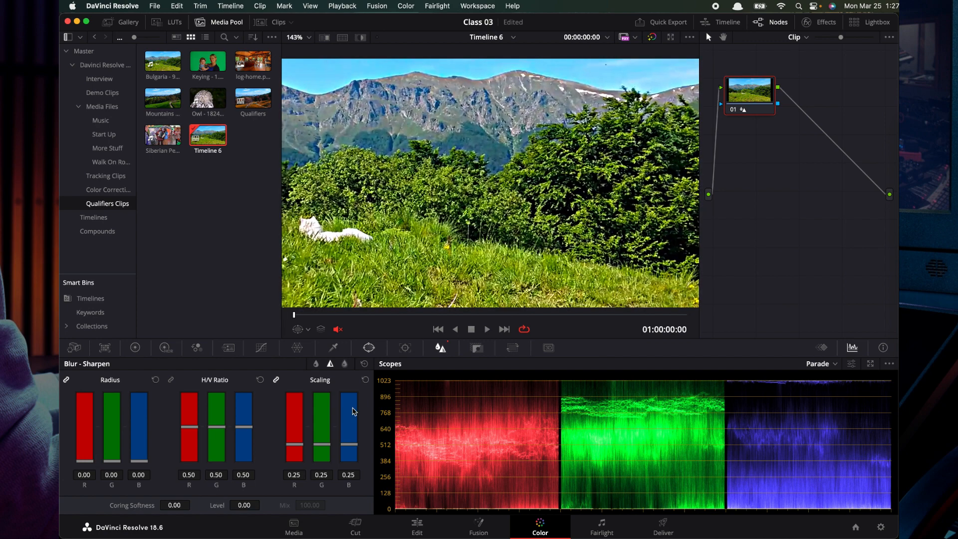
drag(322, 447, 322, 388)
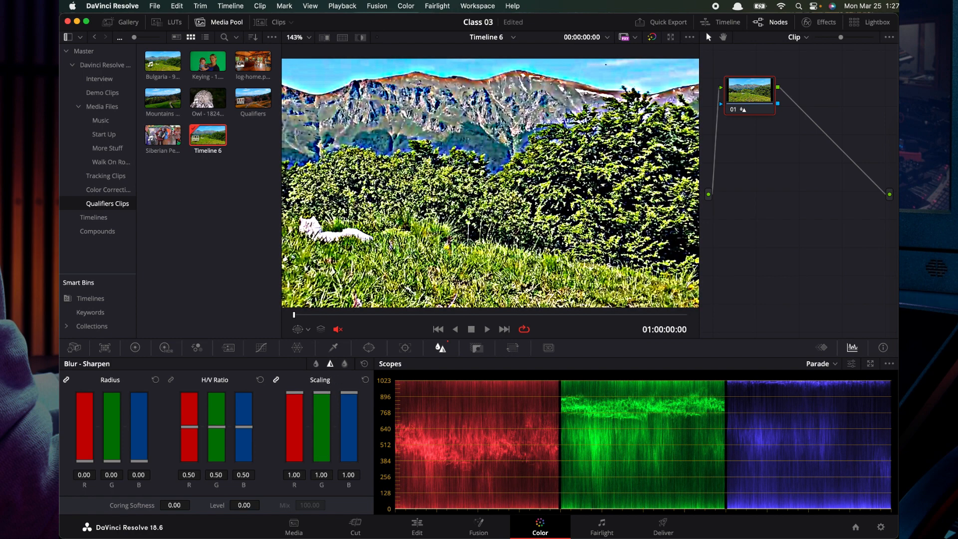
scroll(450, 159, down, 2)
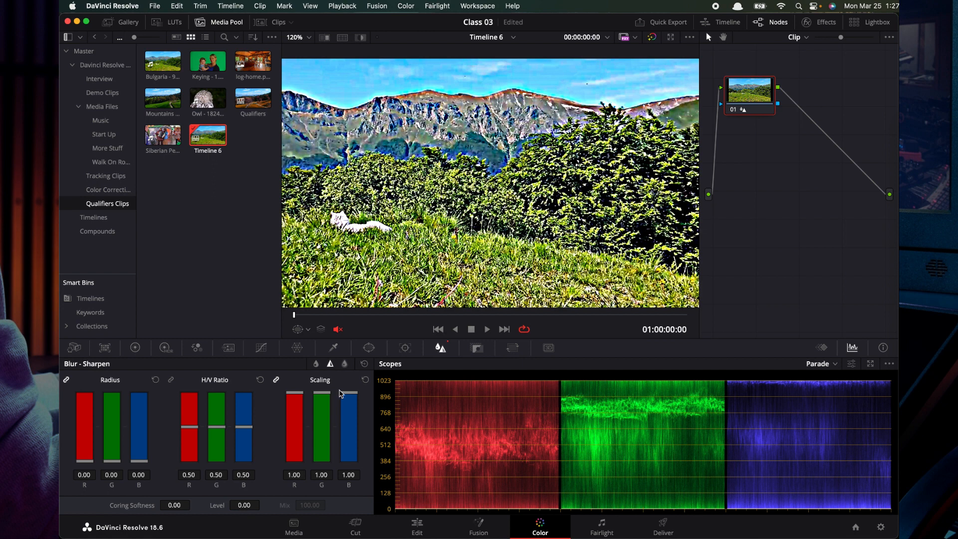
click(276, 380)
scroll(446, 154, down, 3)
scroll(381, 138, down, 3)
scroll(381, 139, up, 3)
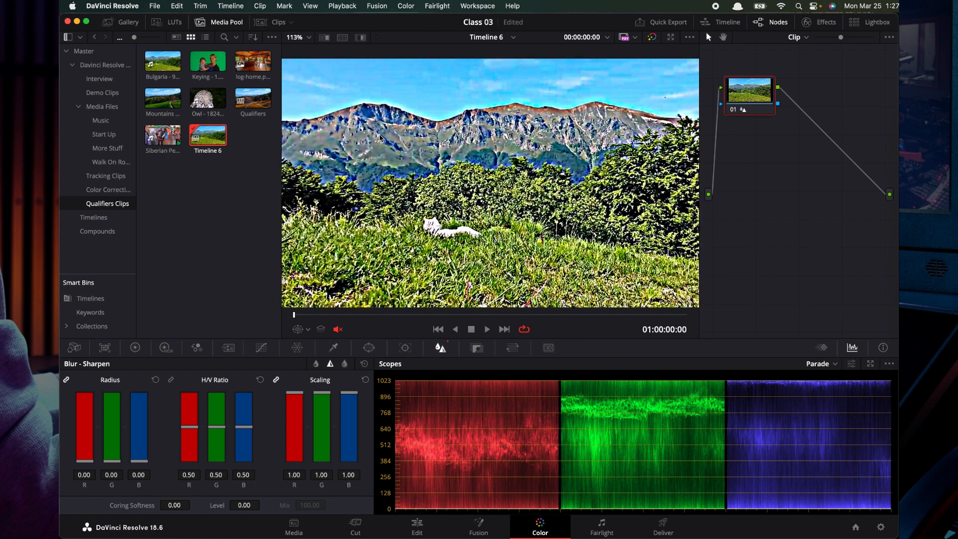
scroll(382, 139, down, 2)
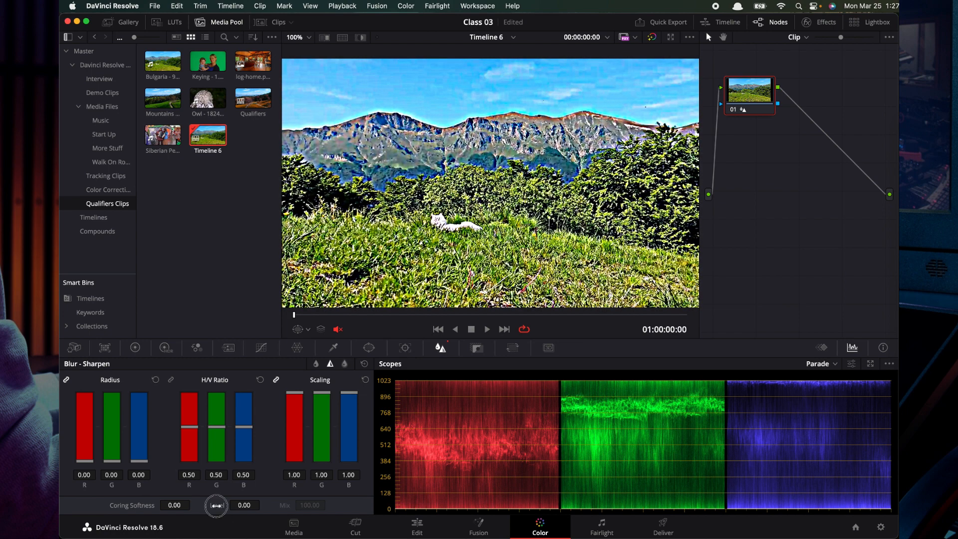
Try a sharpening level of 24.00 with coring softness 77.00, and reset all sharpen settings
mouse_move(216, 505)
mouse_down()
mouse_move(242, 507)
mouse_move(215, 505)
mouse_up()
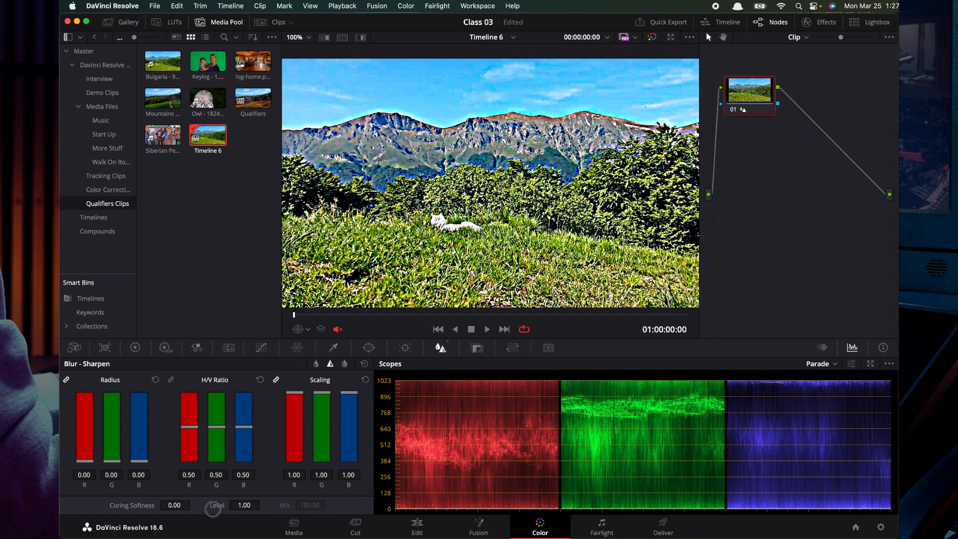
drag(216, 509, 213, 508)
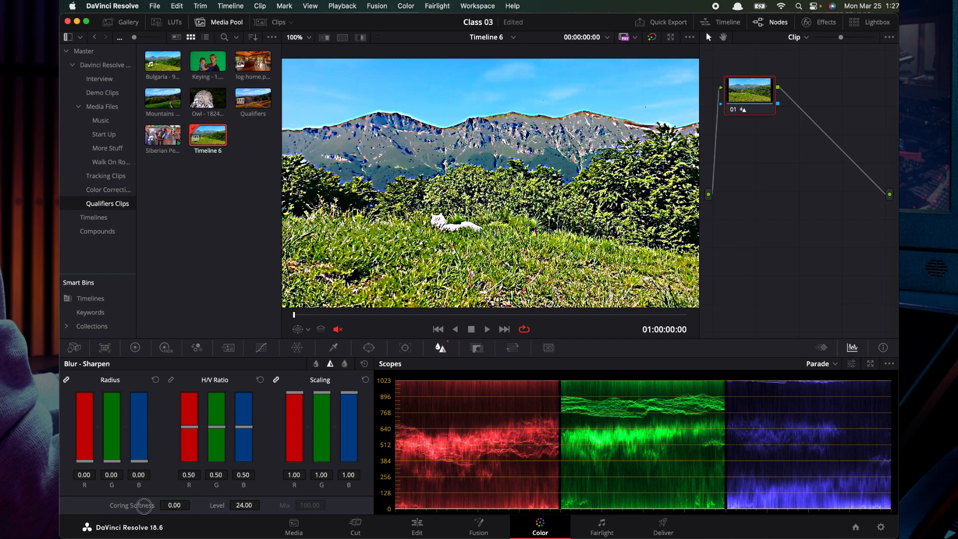
mouse_move(150, 507)
mouse_down()
mouse_move(184, 504)
mouse_move(157, 498)
mouse_up()
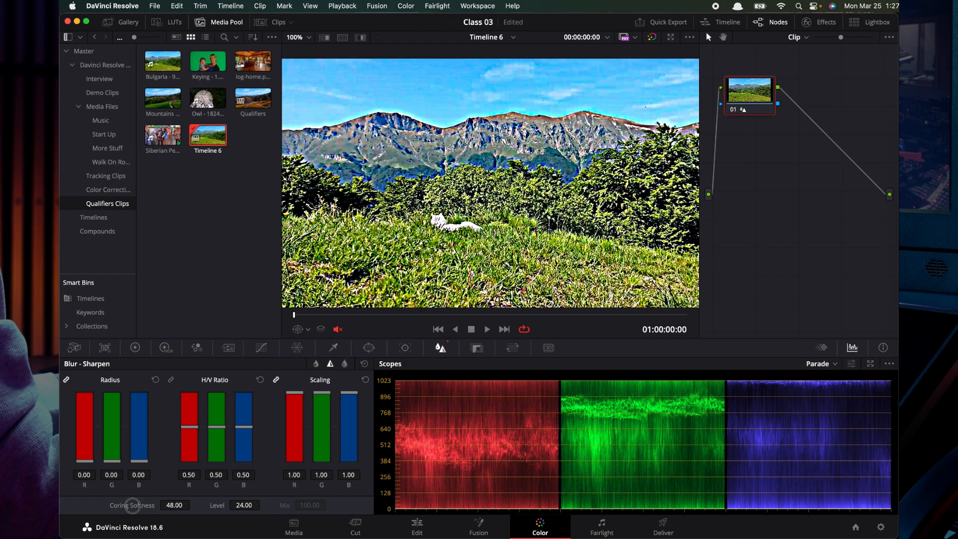
drag(132, 505, 157, 504)
scroll(428, 193, down, 3)
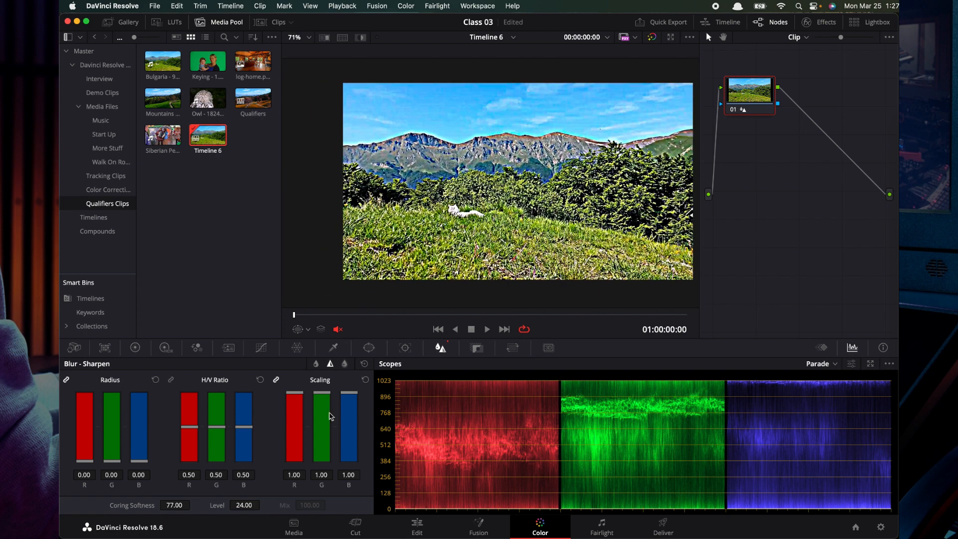
click(364, 364)
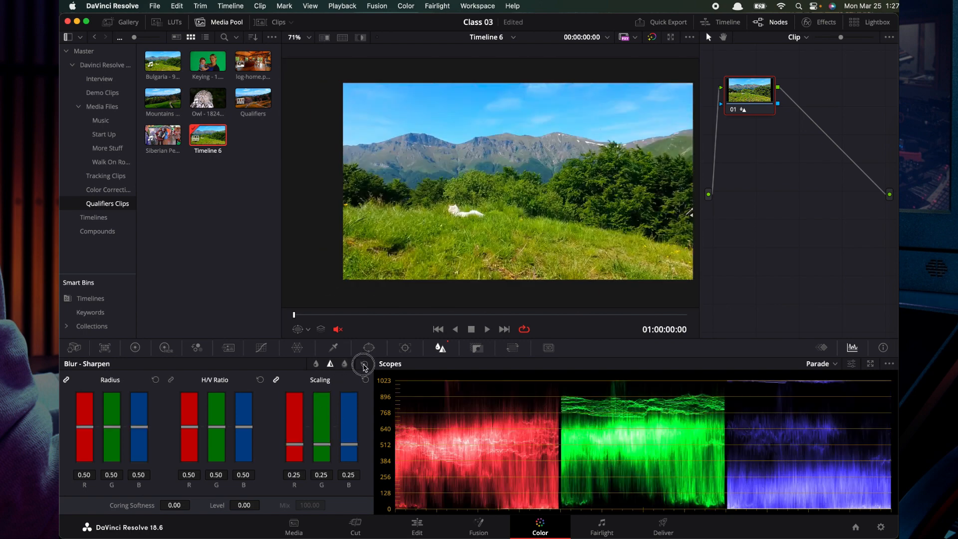
Apply a Mist effect to the clip with scaling 0.96 and radius 0.68 on all channels
click(345, 364)
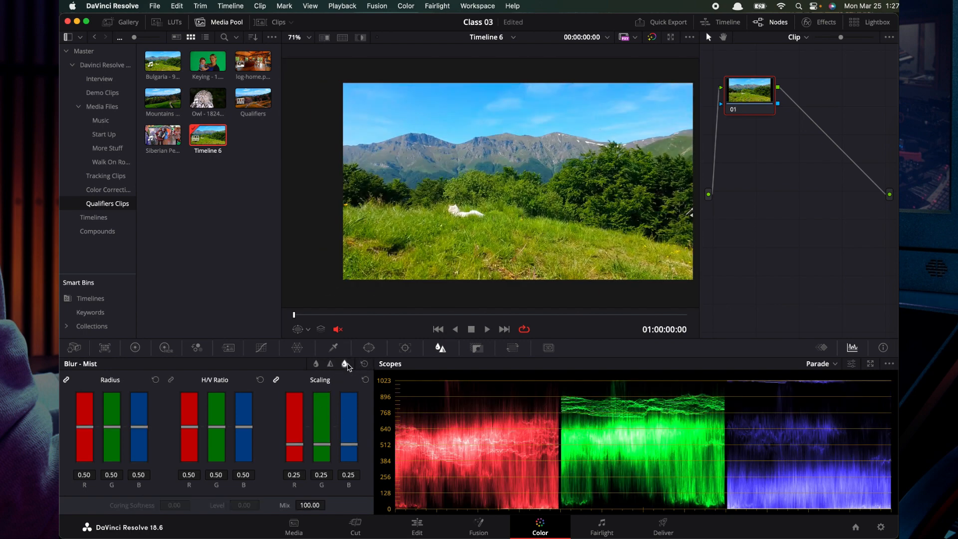
scroll(494, 181, up, 2)
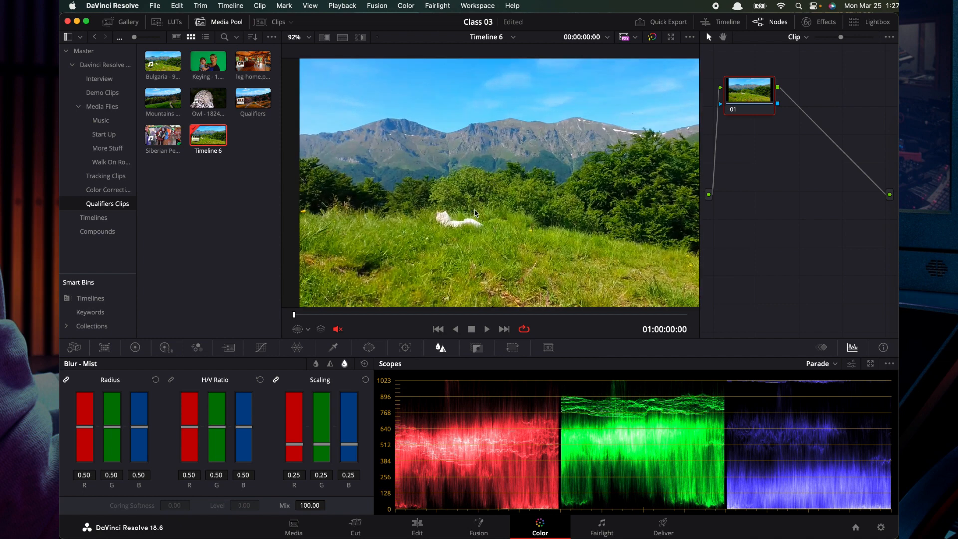
scroll(436, 214, down, 2)
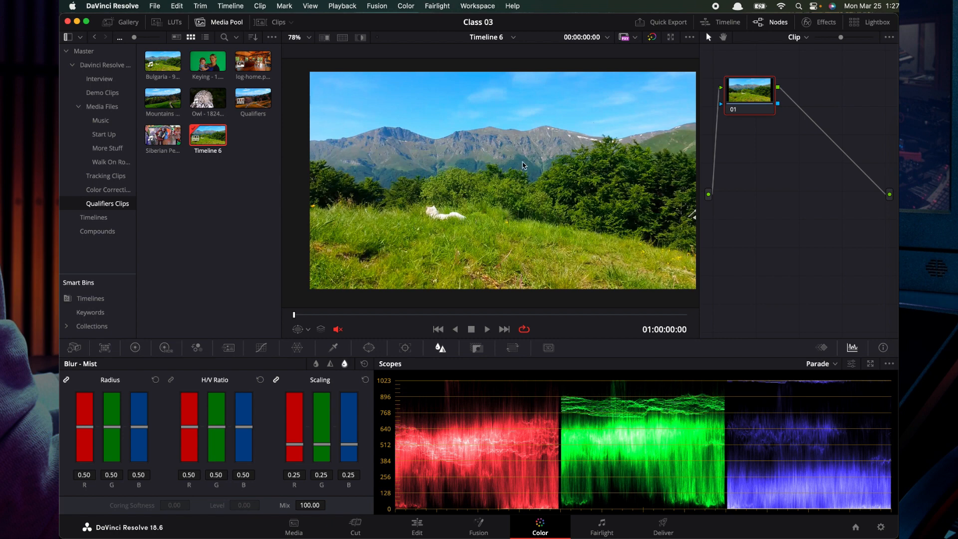
drag(324, 442, 319, 394)
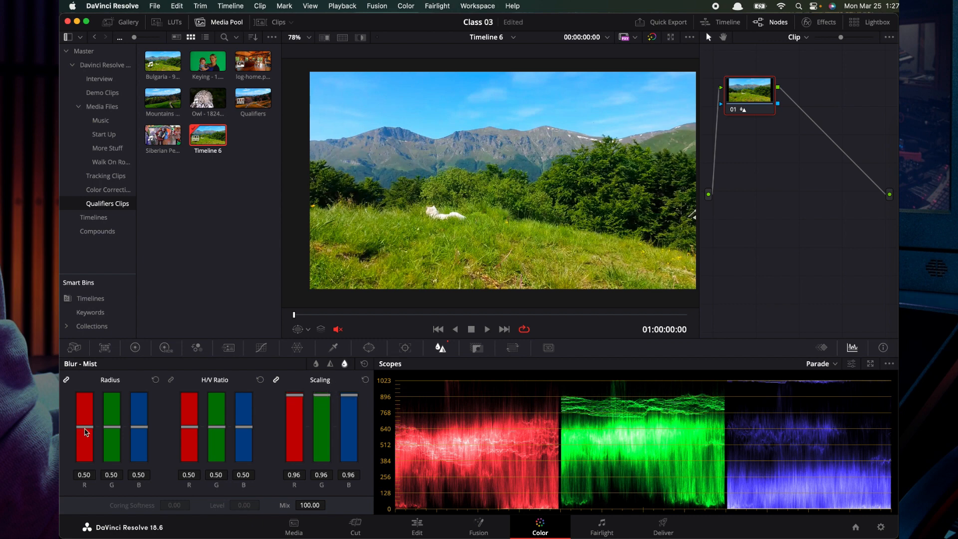
mouse_move(87, 432)
mouse_down()
mouse_move(88, 405)
mouse_move(88, 443)
mouse_move(83, 414)
mouse_up()
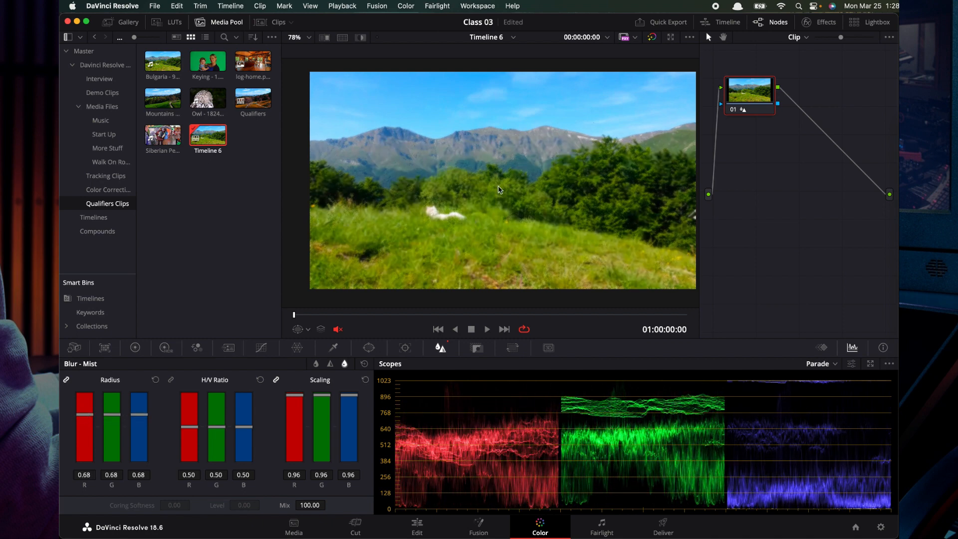